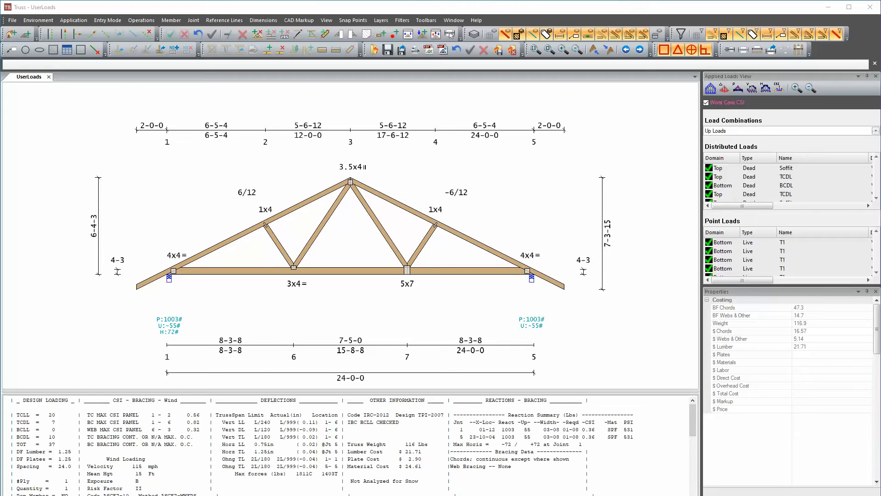
# - Review the T1 special point loads in the truss's Component Loading, then close the dialogs without changing anything
pyautogui.moveTo(440, 495); pyautogui.dragTo(441, 495)
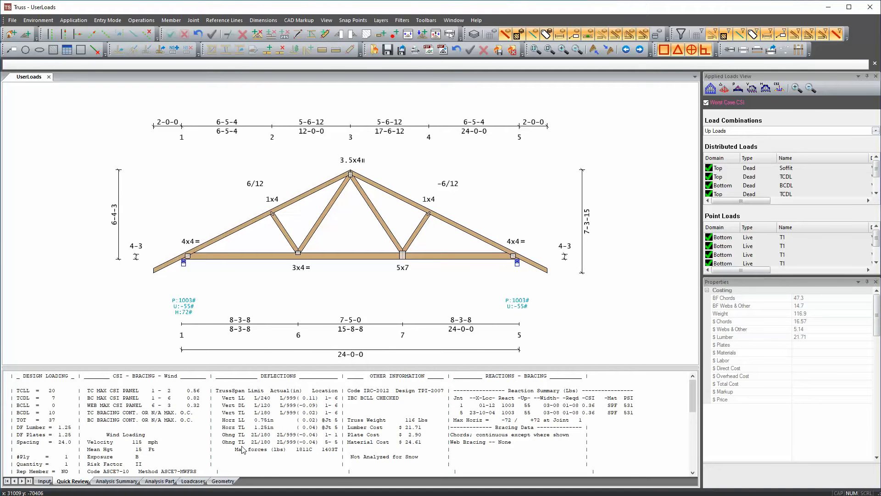
pyautogui.click(45, 482)
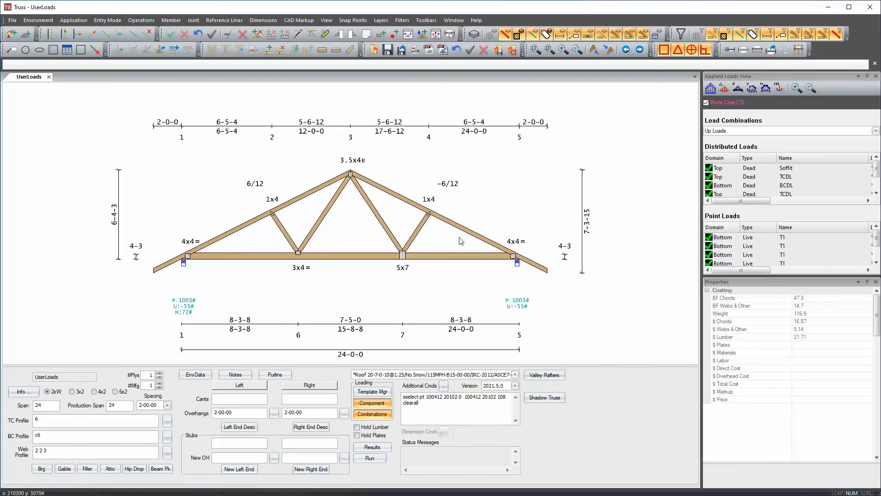
pyautogui.click(384, 404)
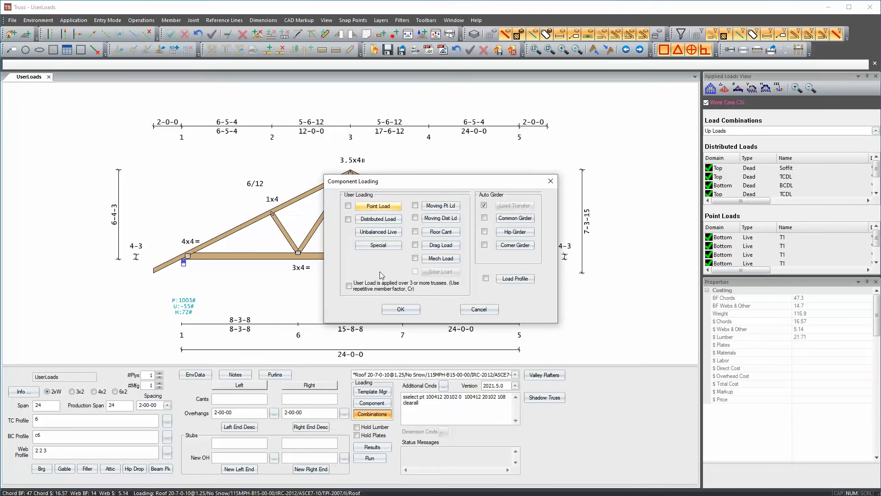
pyautogui.click(383, 246)
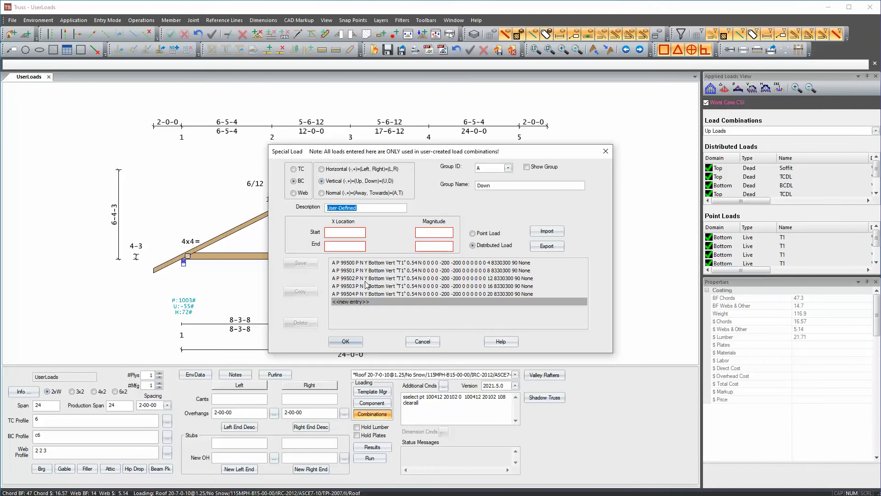
pyautogui.click(375, 264)
pyautogui.click(376, 278)
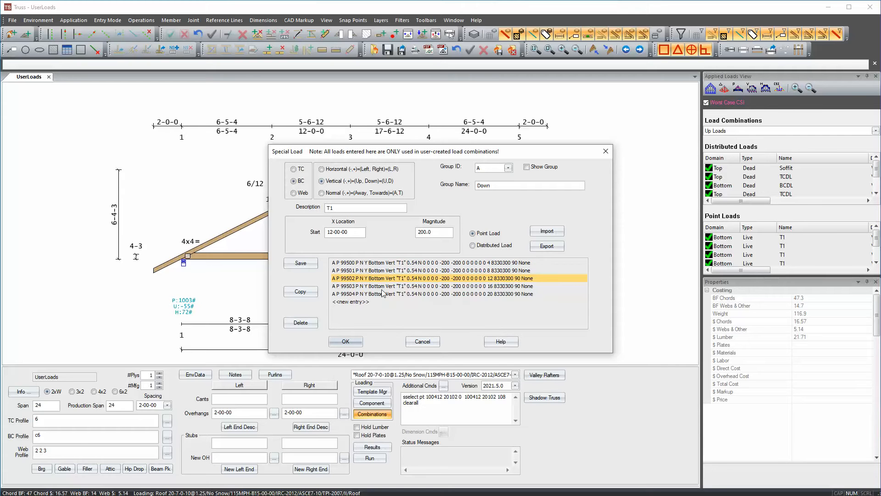
pyautogui.click(434, 343)
pyautogui.click(481, 311)
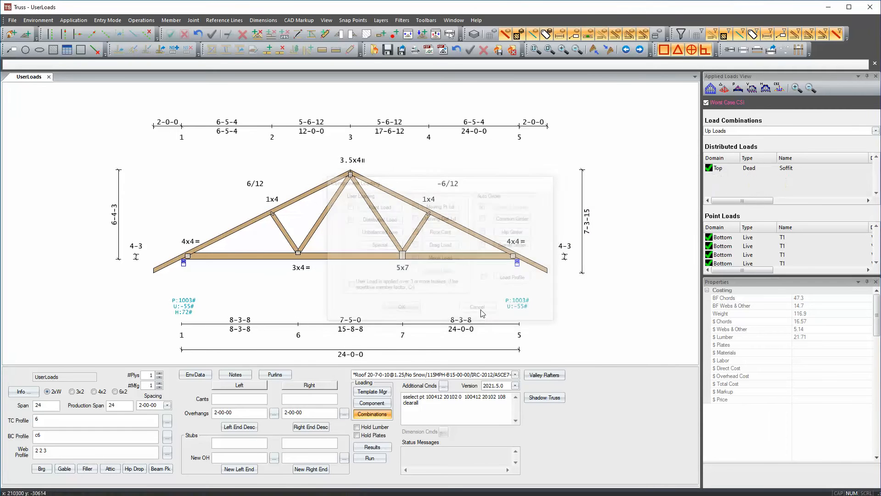
# - Compare the distributed and point loads of the Down Loads and Up Loads user combinations, then leave without changes
pyautogui.click(373, 415)
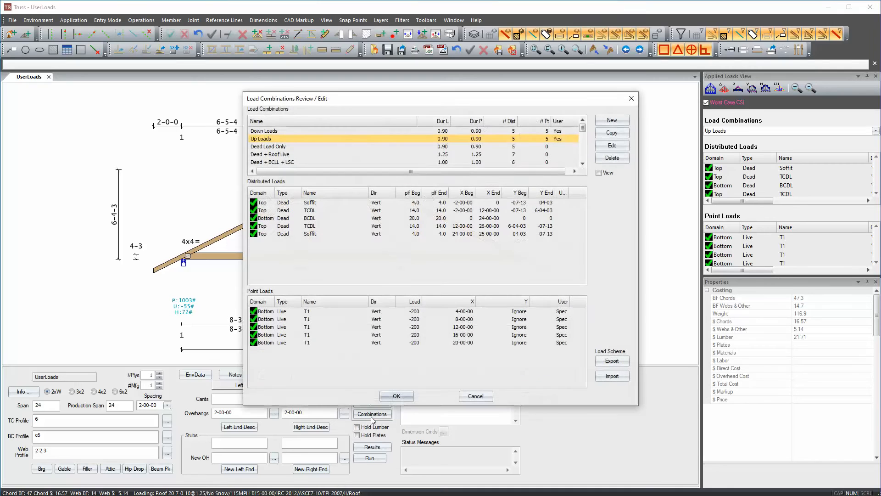
pyautogui.click(274, 130)
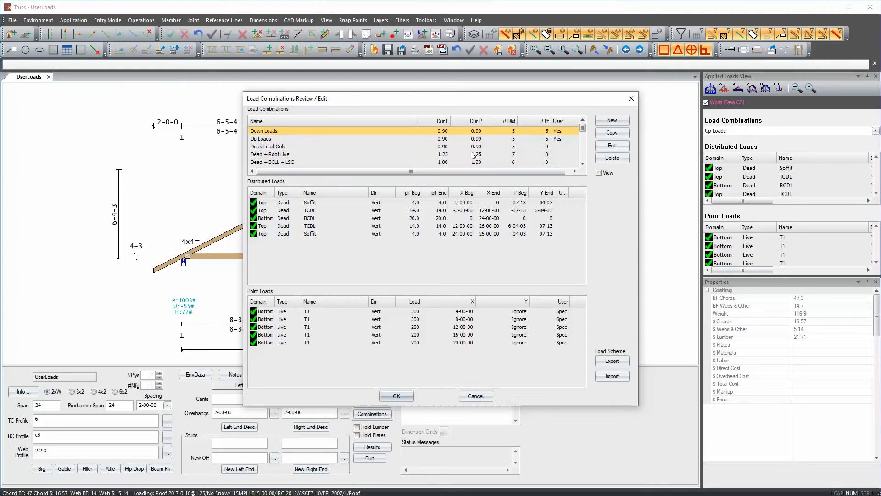
pyautogui.click(267, 140)
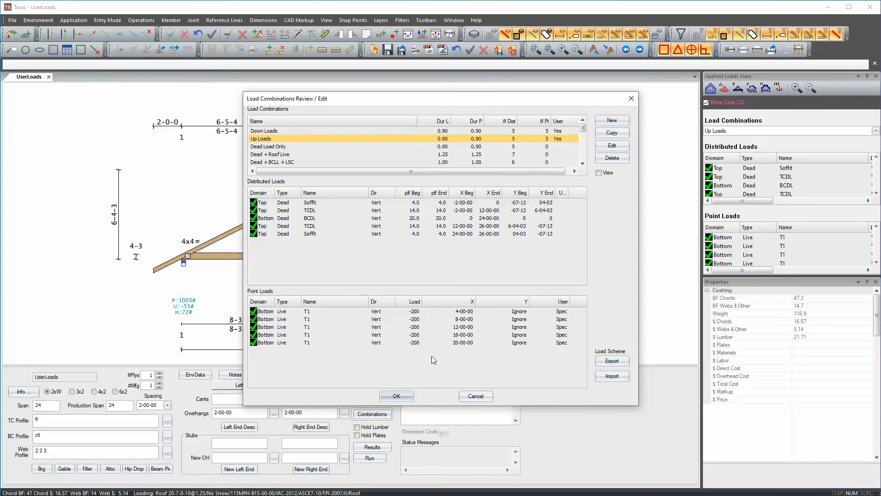
pyautogui.click(473, 398)
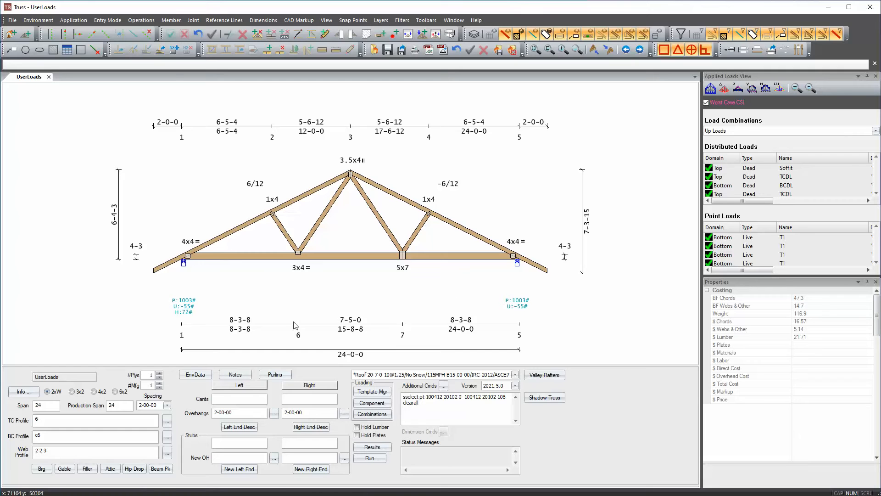
# - Examine the truss-level EnvData AuditControl settings for Audit Loadcases, Audit Analog Brg reactions and Audit Analogs
pyautogui.click(196, 375)
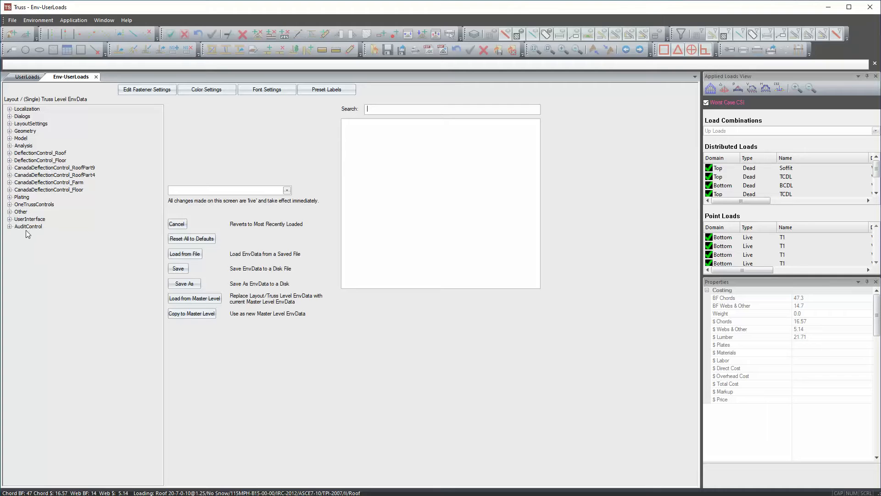
pyautogui.click(9, 227)
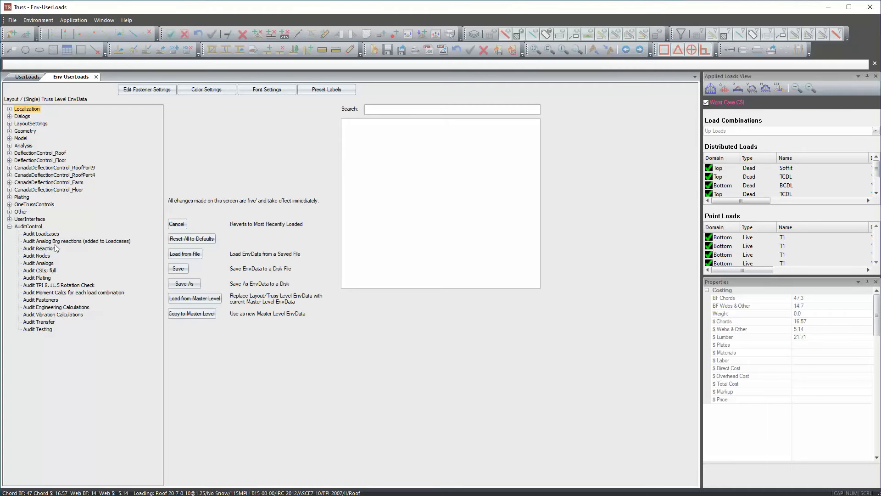
pyautogui.click(44, 235)
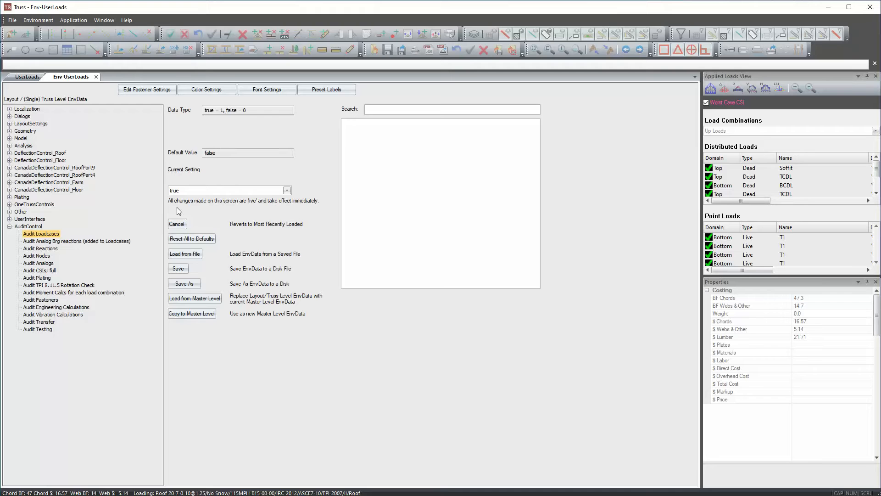
pyautogui.click(33, 243)
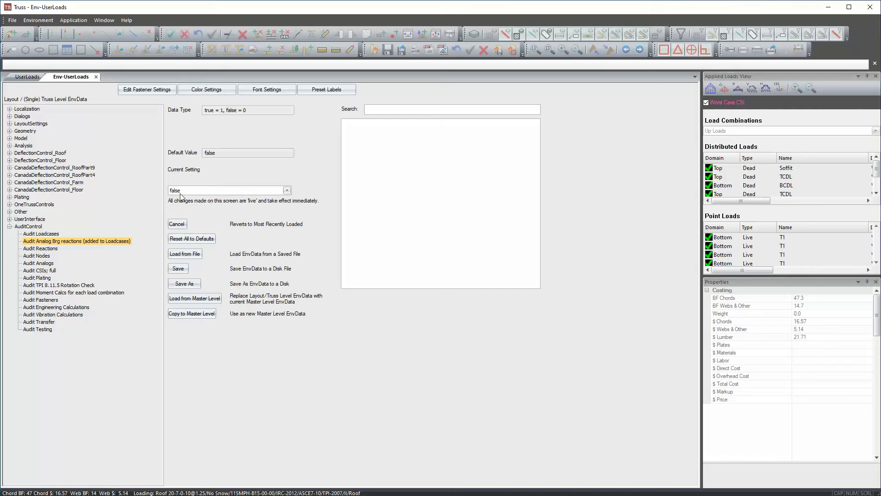
pyautogui.click(41, 264)
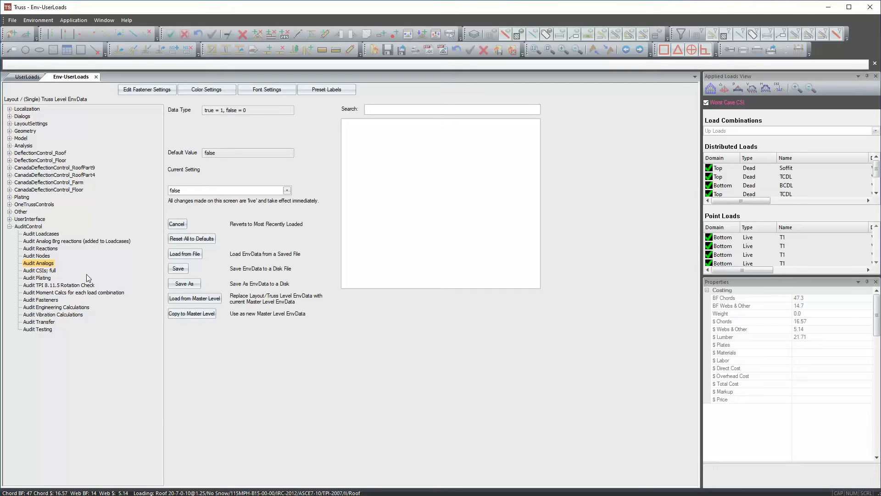
pyautogui.click(47, 234)
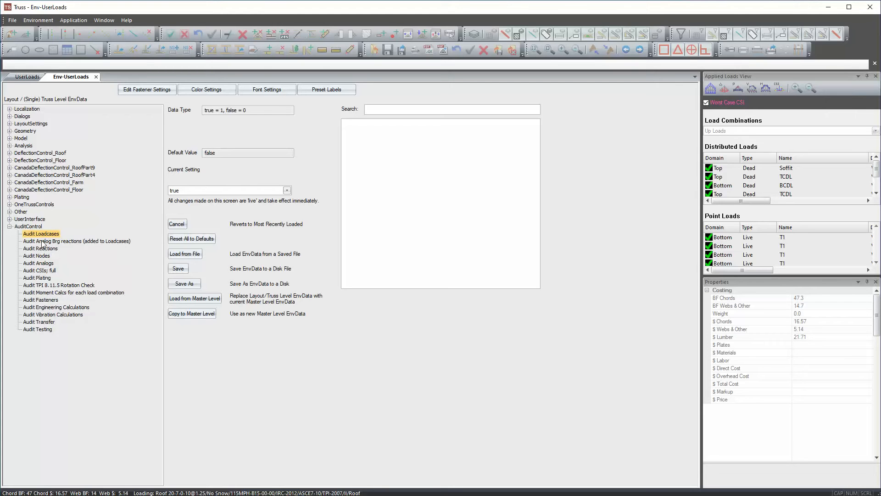
pyautogui.click(44, 263)
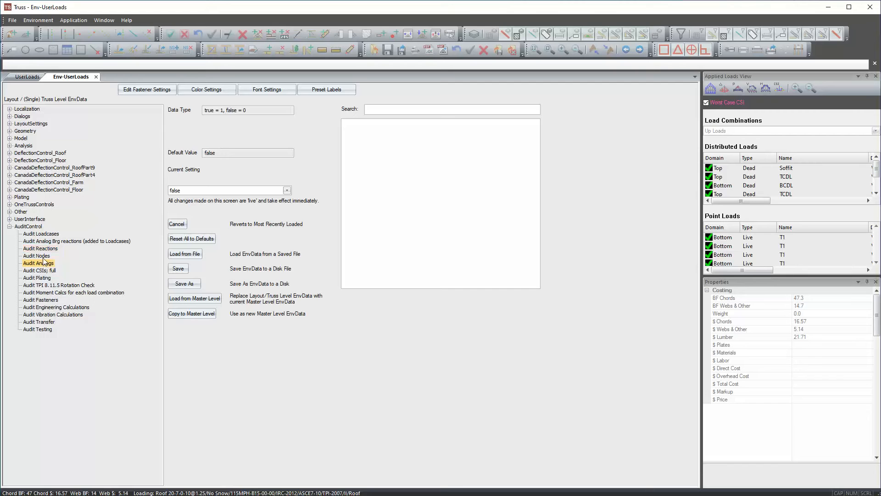
# - Check the remaining AuditControl settings from Audit CSIs; full through Audit Testing, then close the EnvData settings
pyautogui.click(45, 271)
pyautogui.click(44, 278)
pyautogui.click(44, 285)
pyautogui.click(45, 293)
pyautogui.click(44, 301)
pyautogui.click(41, 307)
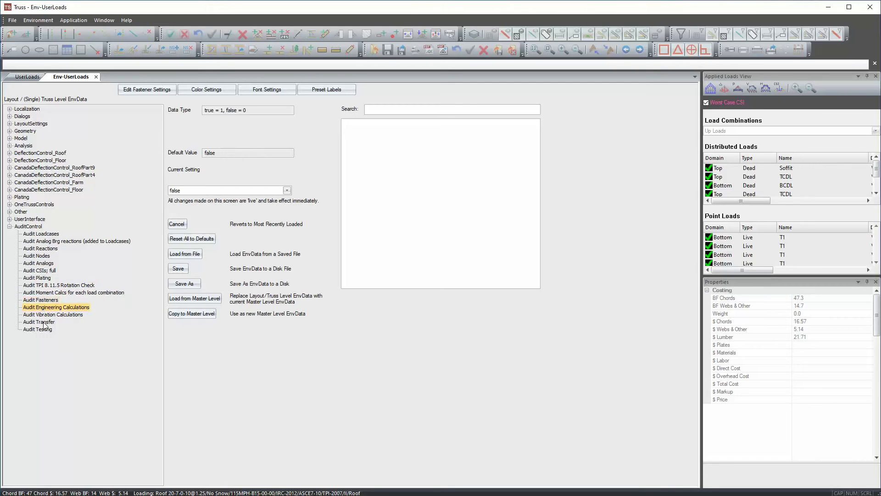
pyautogui.click(46, 316)
pyautogui.click(47, 322)
pyautogui.click(45, 329)
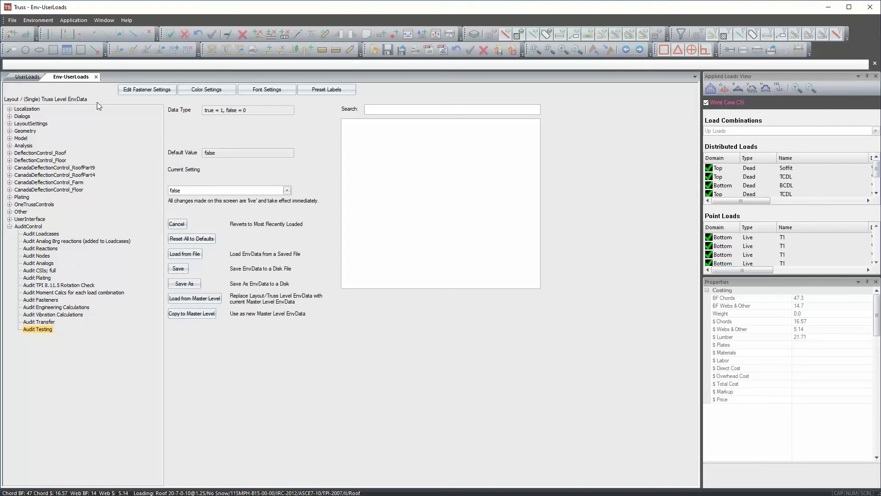
pyautogui.click(96, 77)
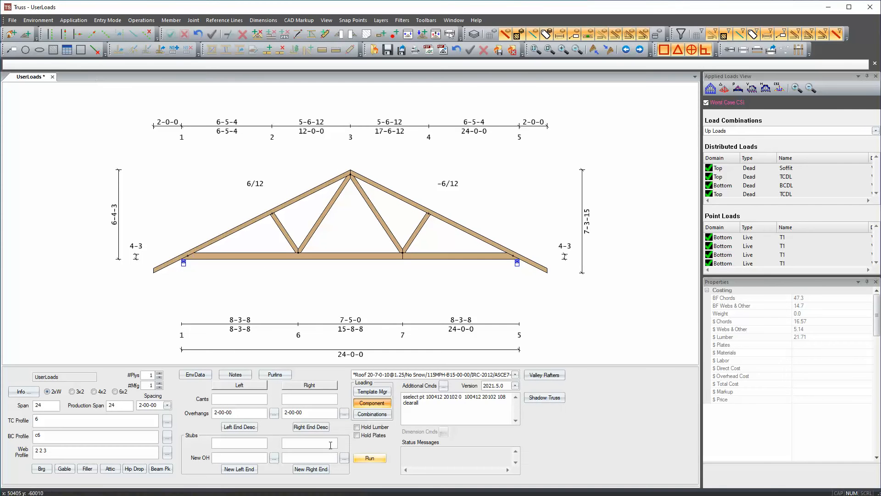
# - Run the truss with its current audit settings, then enable all audit outputs through the EnvData quick options and rerun it
pyautogui.click(368, 458)
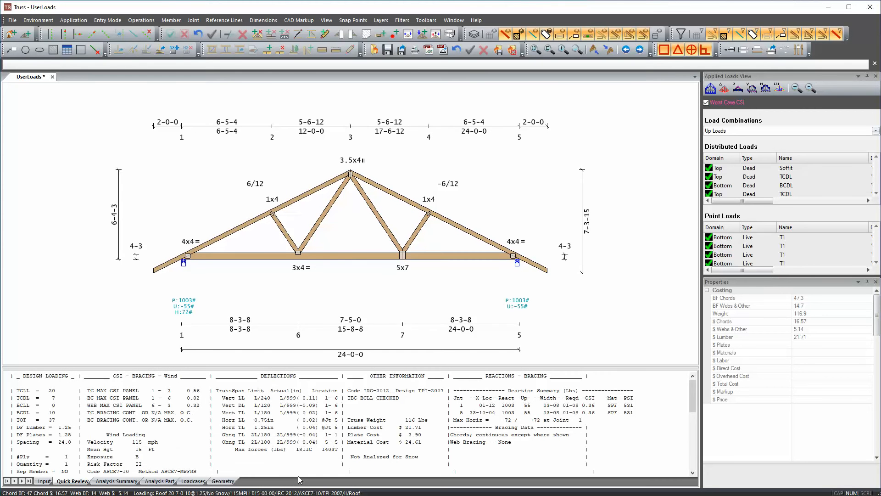
pyautogui.click(44, 481)
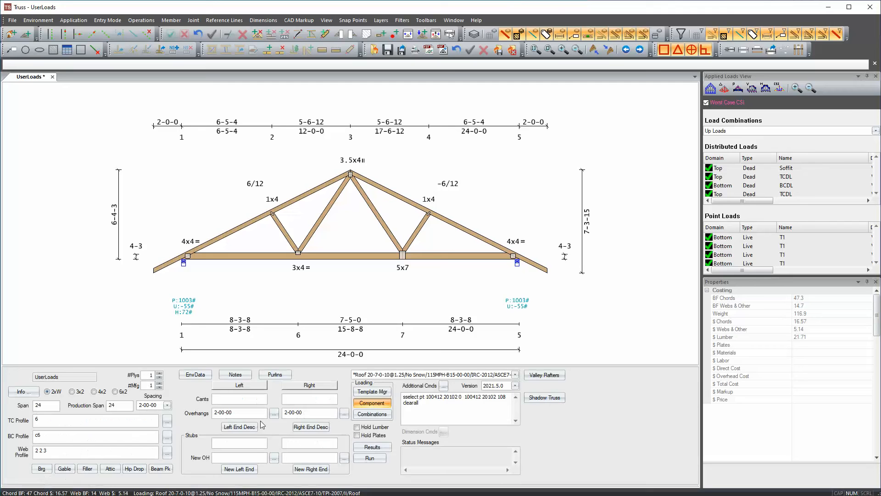
pyautogui.click(197, 375)
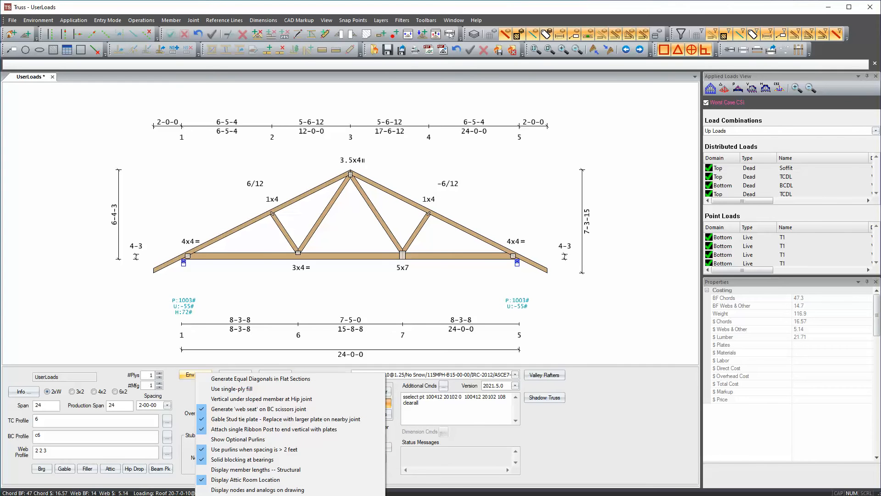
pyautogui.press('Escape')
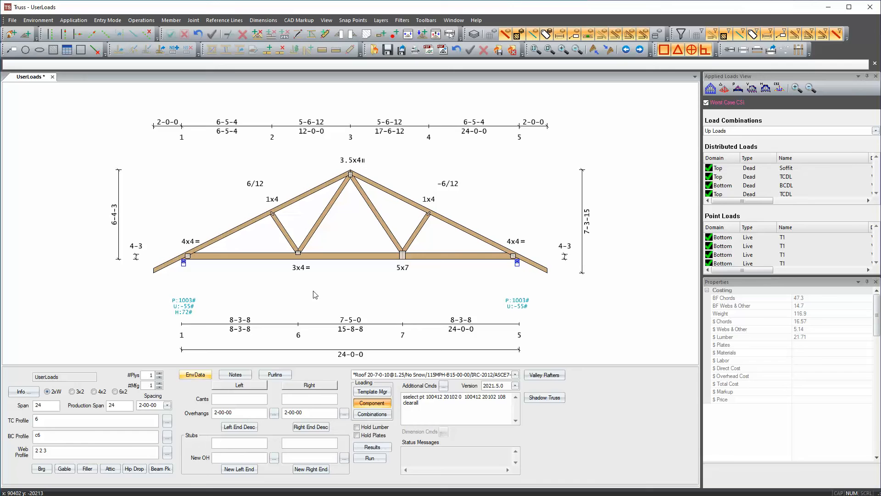
pyautogui.click(368, 457)
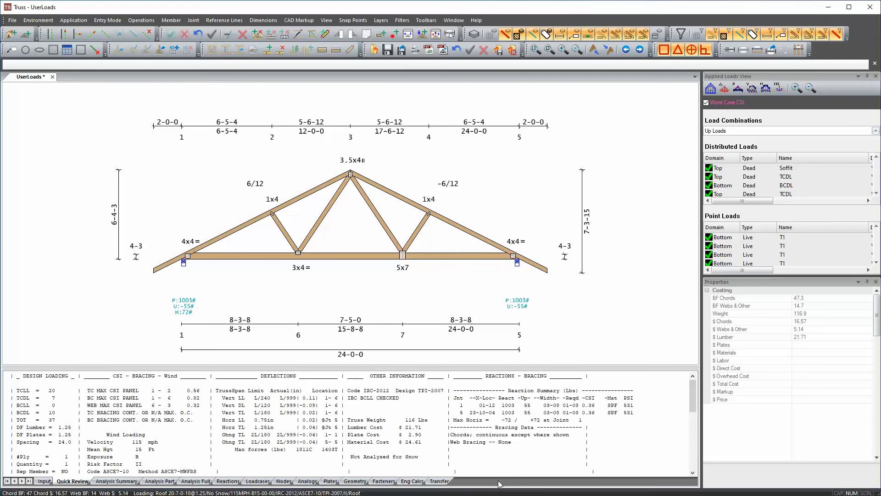
# - Turn off all audit outputs through the EnvData quick options and rerun the truss analysis
pyautogui.click(44, 482)
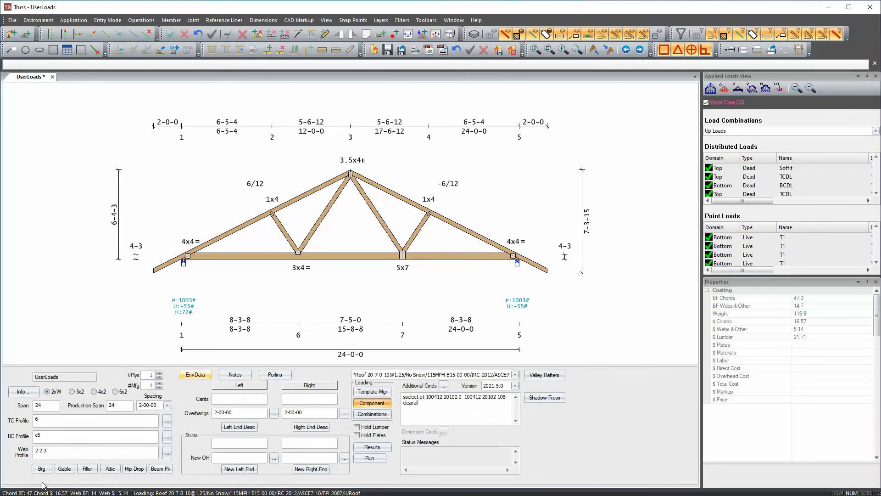
pyautogui.click(195, 375)
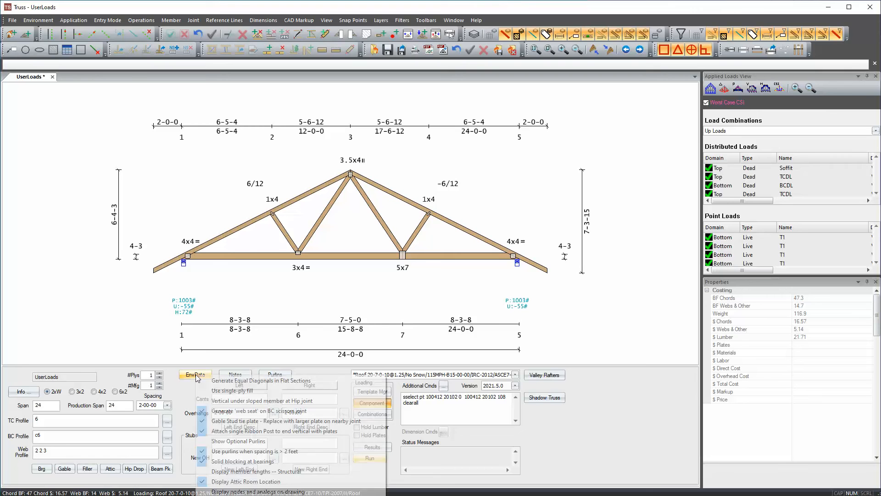
pyautogui.click(254, 495)
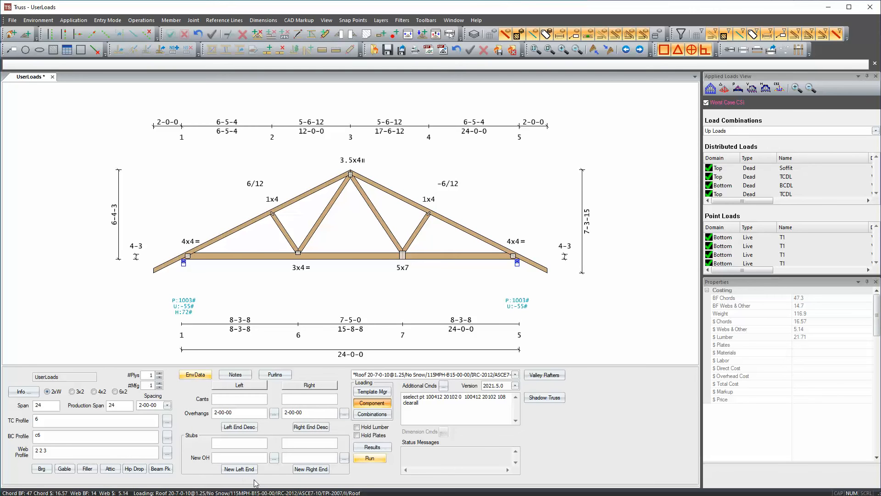
pyautogui.click(373, 448)
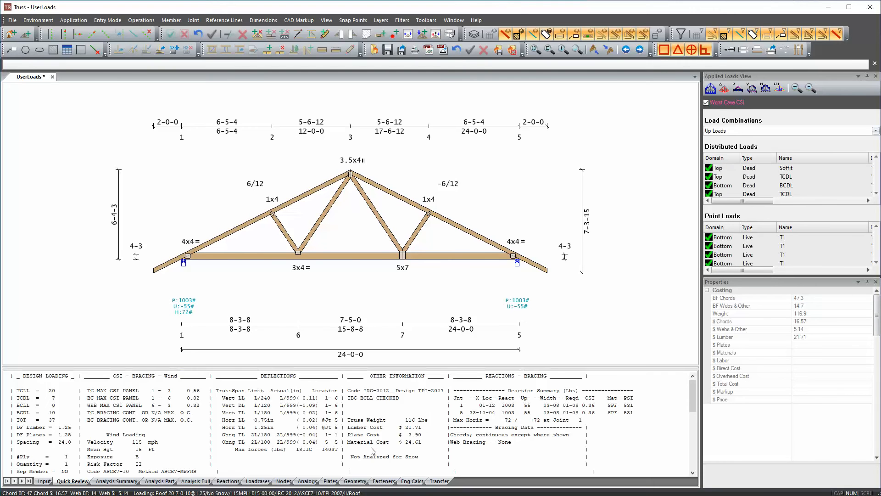
pyautogui.click(45, 482)
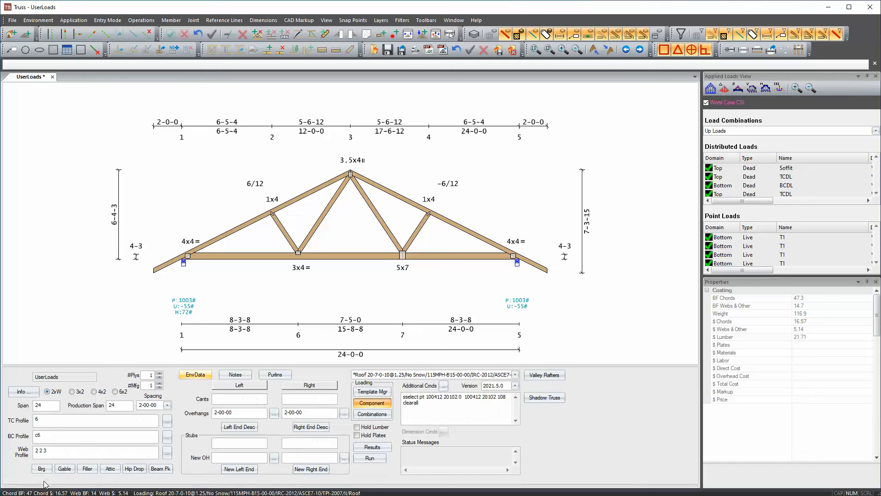
pyautogui.click(381, 458)
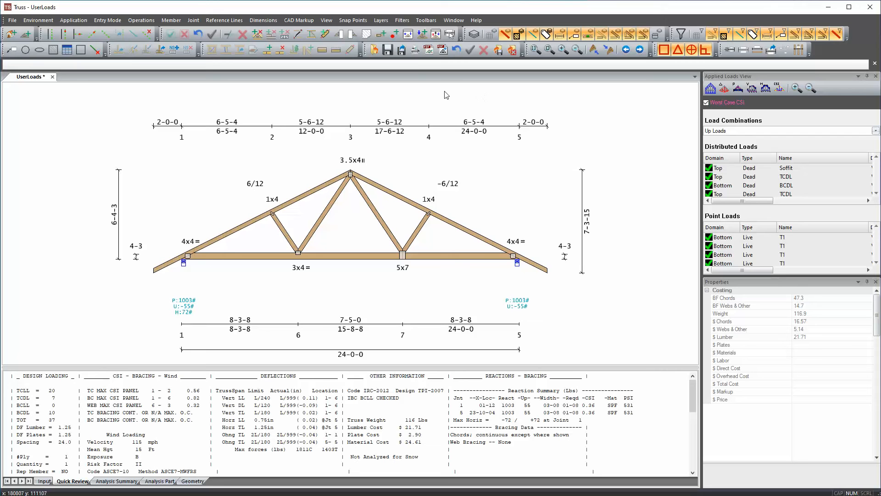
# - Preview the truss report using the USERLOADCASES.RGT template, then close the preview
pyautogui.click(415, 51)
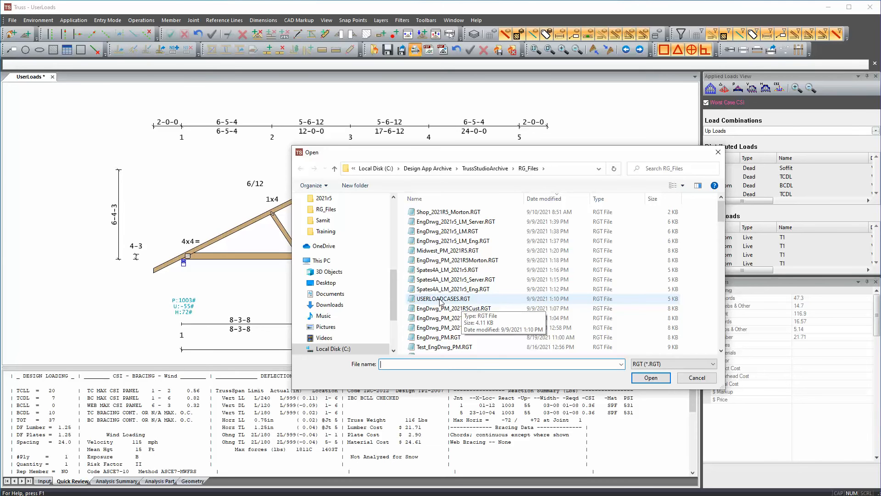
pyautogui.click(441, 301)
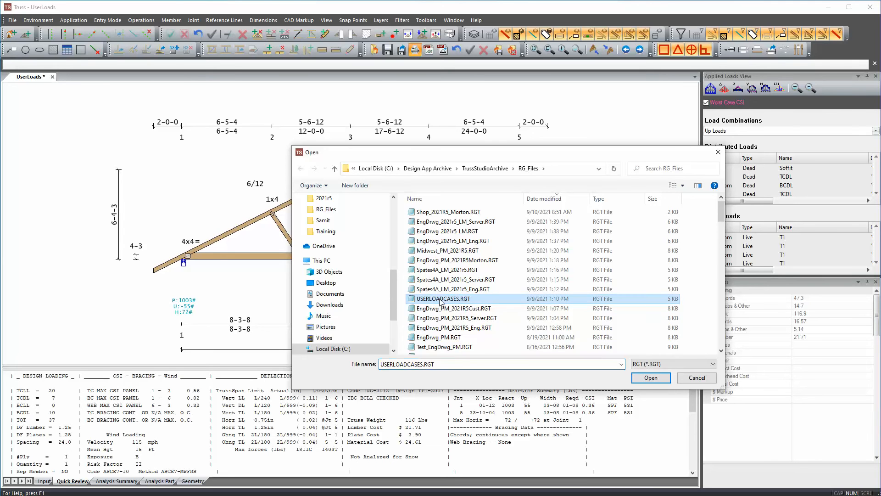
pyautogui.doubleClick(441, 299)
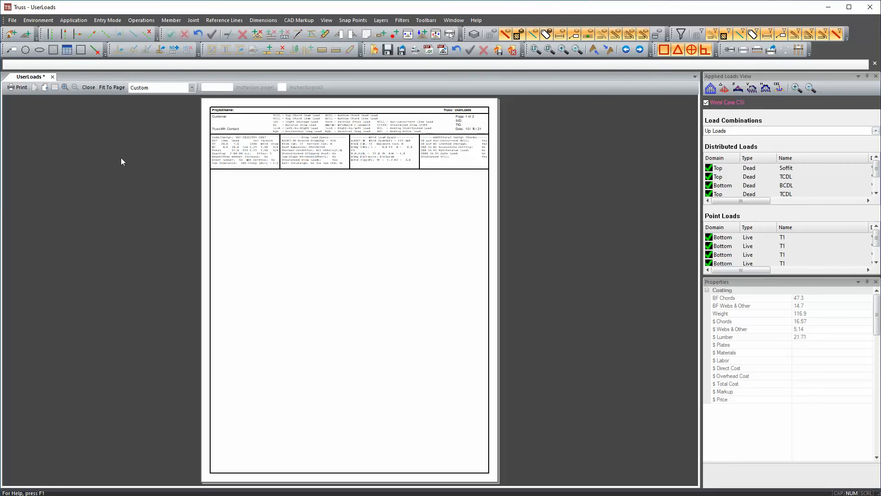
pyautogui.click(86, 89)
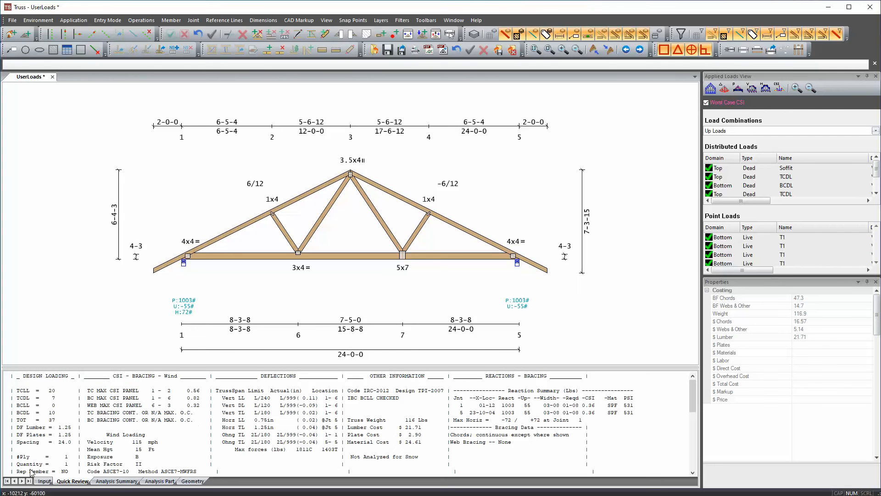
# - Set Audit Loadcases to true under AuditControl in the truss EnvData, then close the EnvData settings
pyautogui.click(44, 480)
pyautogui.click(199, 375)
pyautogui.click(199, 376)
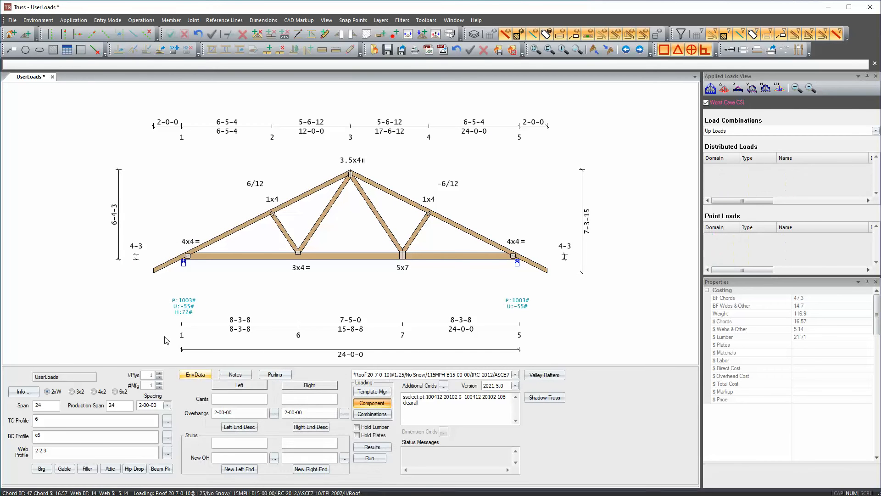
pyautogui.click(199, 375)
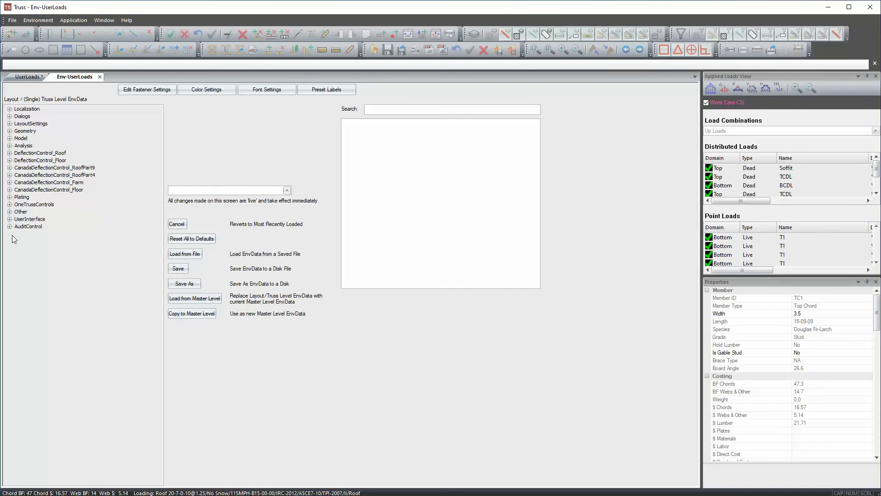
pyautogui.click(9, 227)
pyautogui.click(40, 234)
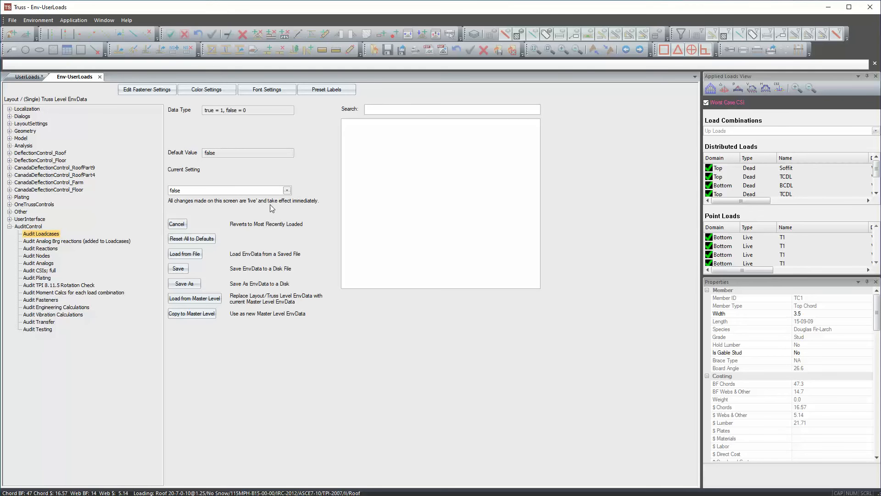
pyautogui.click(286, 191)
pyautogui.click(260, 203)
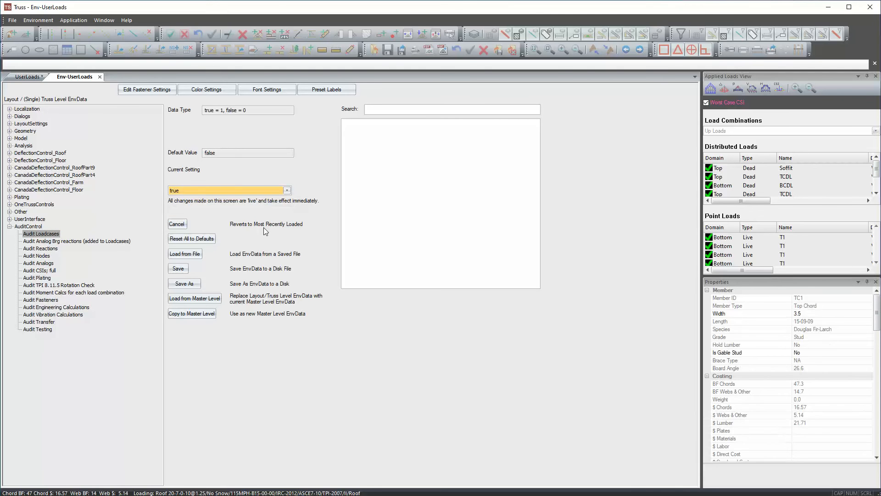
pyautogui.click(99, 77)
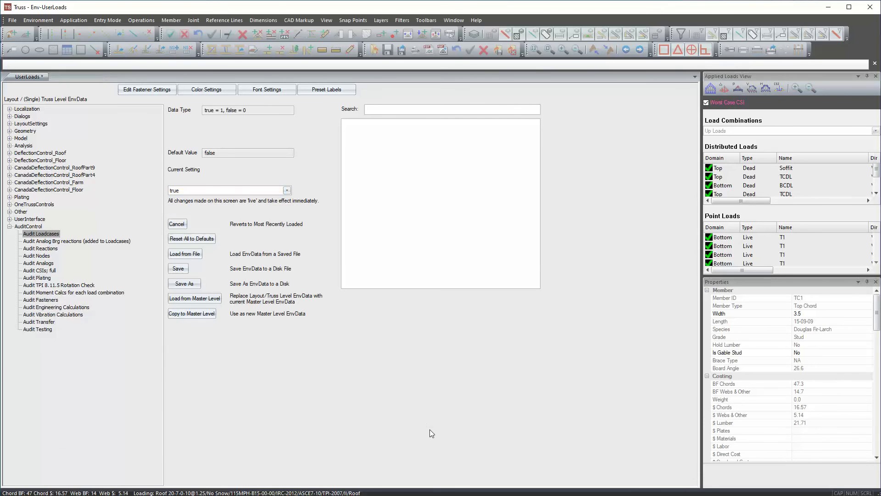
# - Rerun the truss analysis, deselect the highlighted top chord and return to the truss input
pyautogui.click(370, 457)
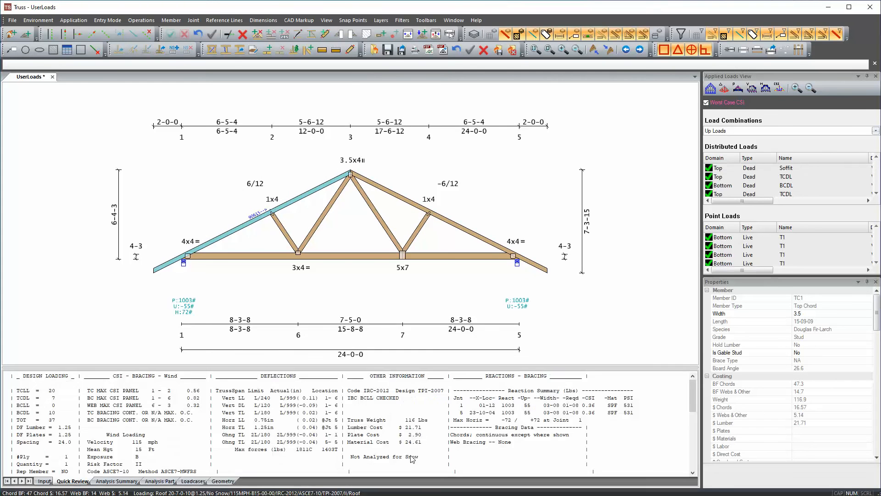
pyautogui.click(214, 35)
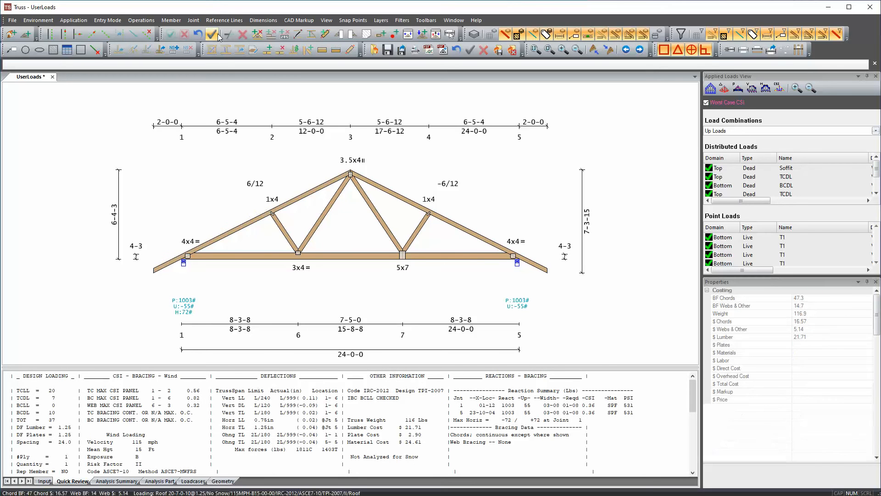
pyautogui.click(46, 481)
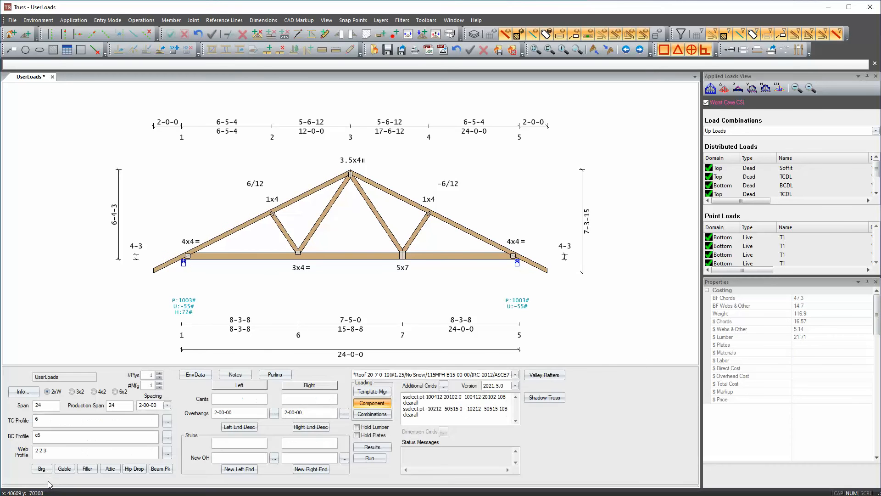
# - Preview the truss report with the USERLOADCASES.RGT template, examine its load cases up close, and close the preview
pyautogui.click(415, 50)
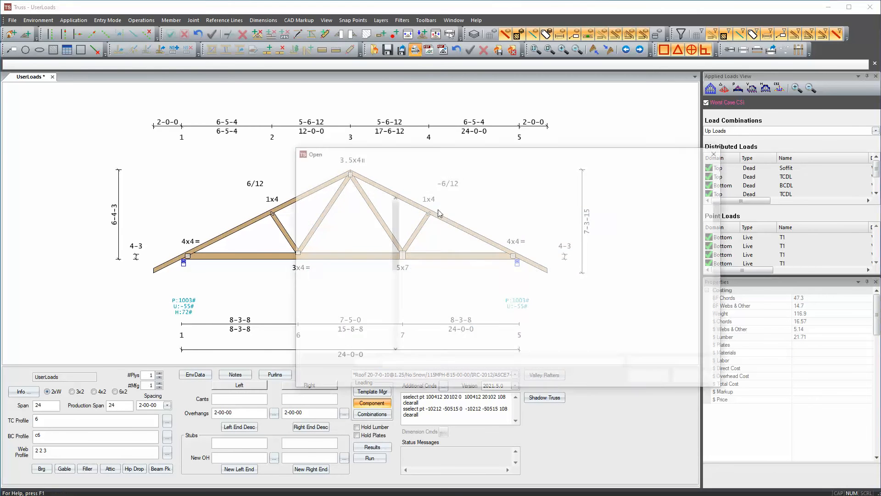
pyautogui.doubleClick(457, 299)
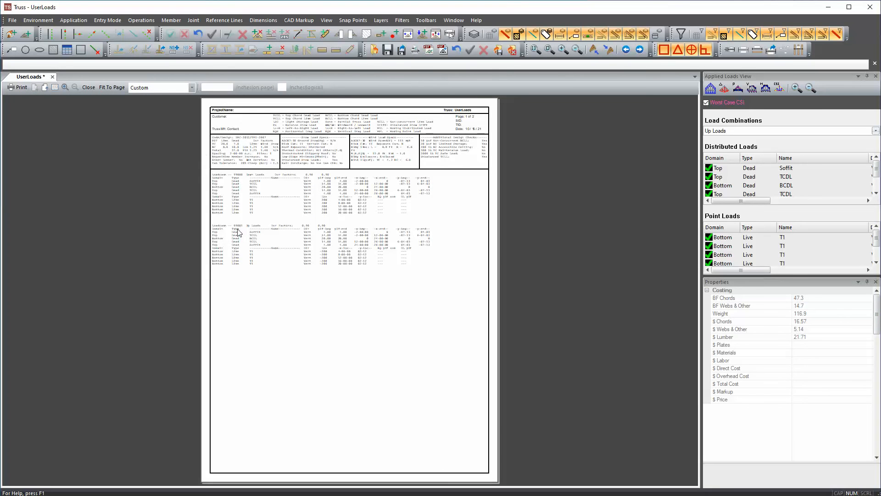
pyautogui.click(65, 87)
pyautogui.click(65, 87)
pyautogui.click(65, 88)
pyautogui.scroll(3, 139, 170)
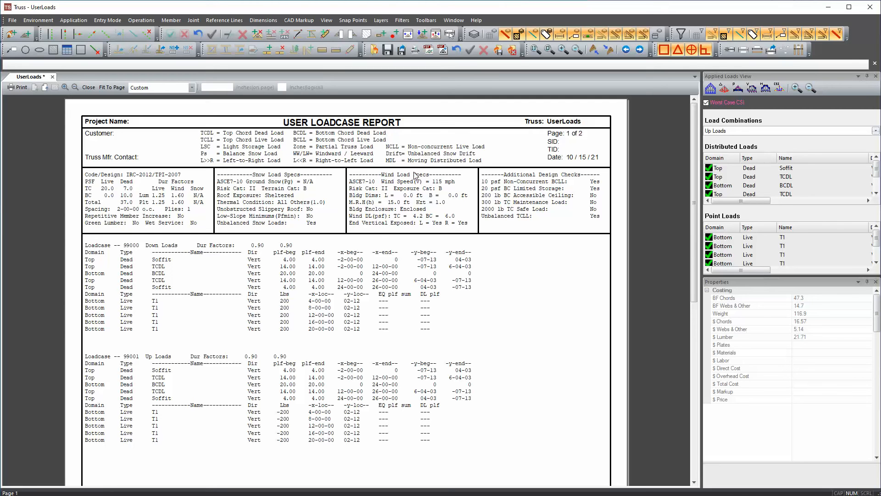
pyautogui.click(89, 87)
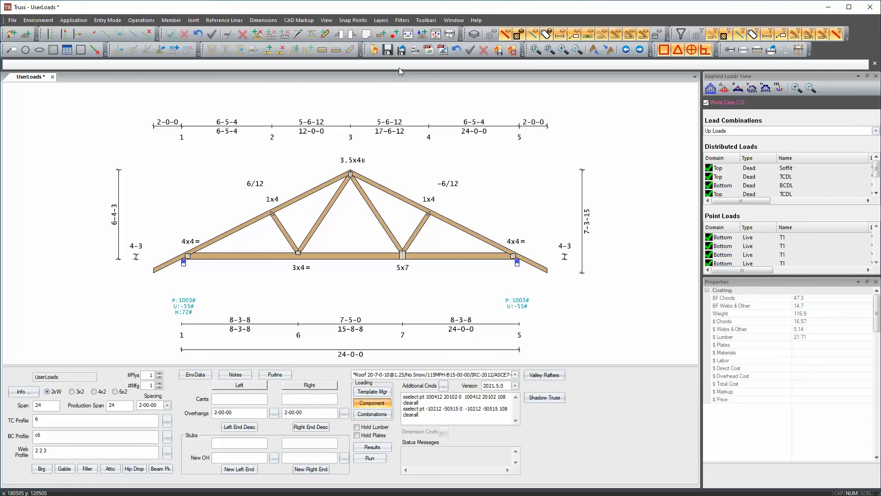
# - Preview the truss drawing with the EngDrwg_PM_2021R5_Eng.RGT template, view its second page, and close the preview
pyautogui.click(415, 49)
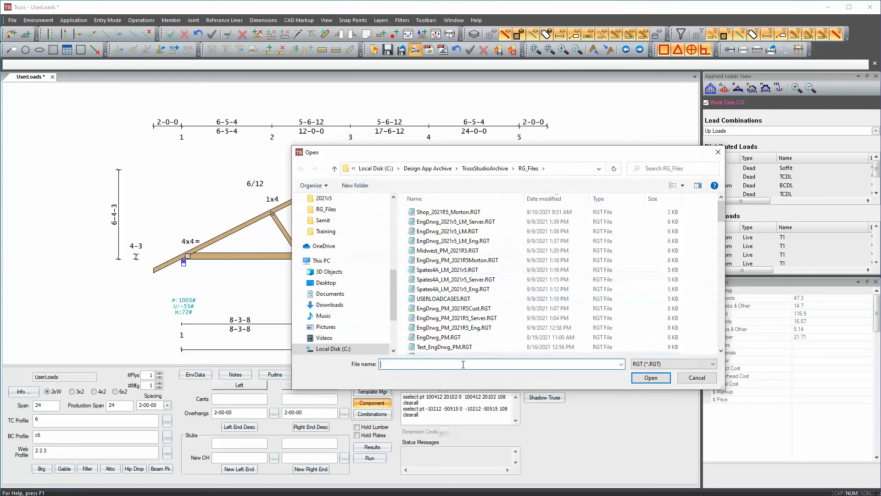
pyautogui.click(454, 328)
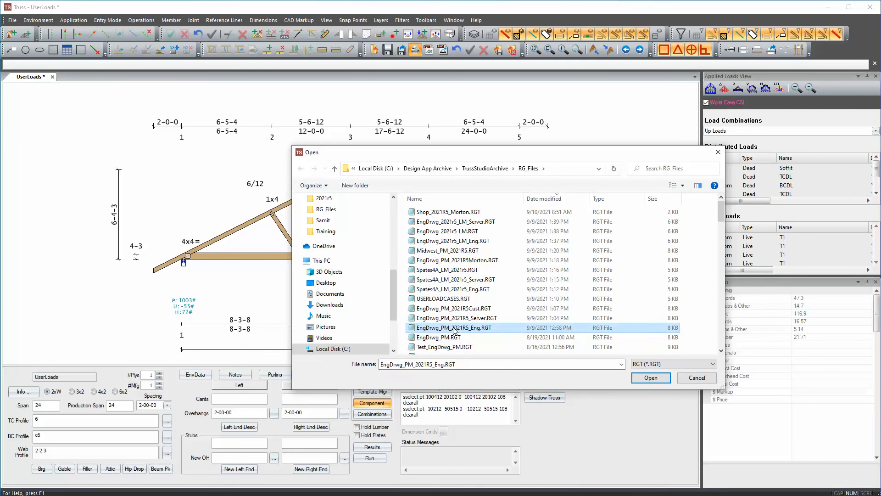
pyautogui.doubleClick(454, 328)
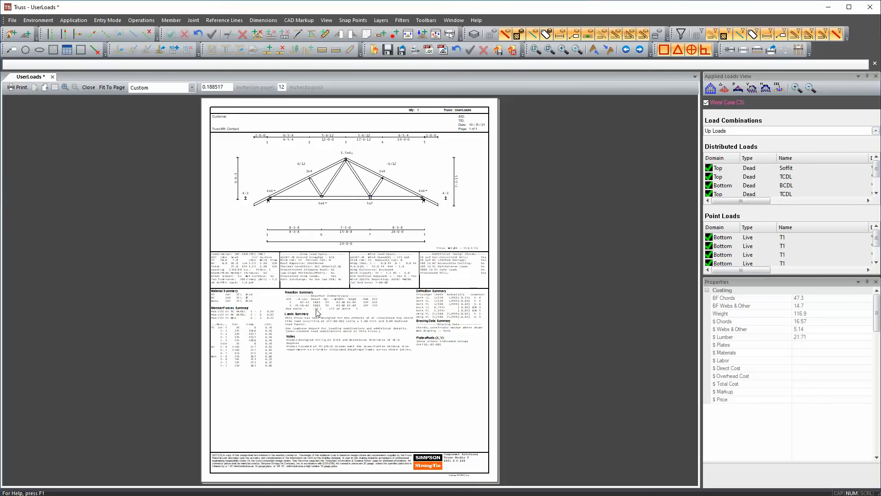
pyautogui.click(45, 87)
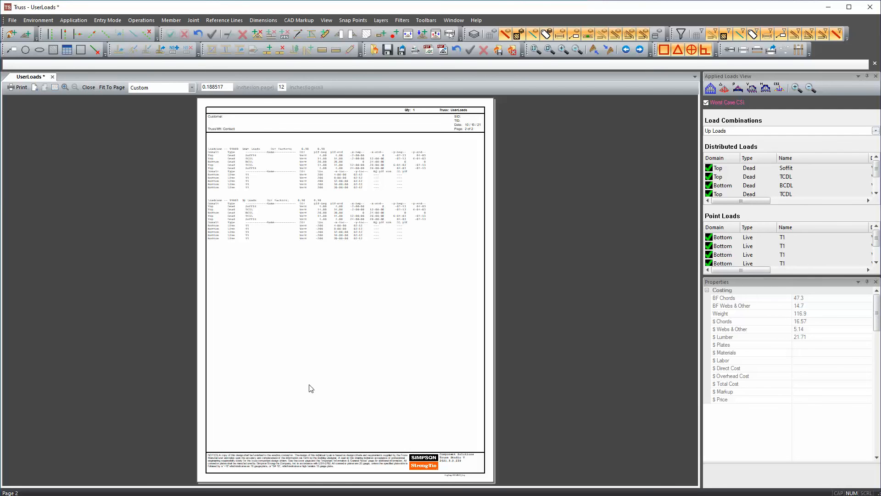
pyautogui.click(88, 88)
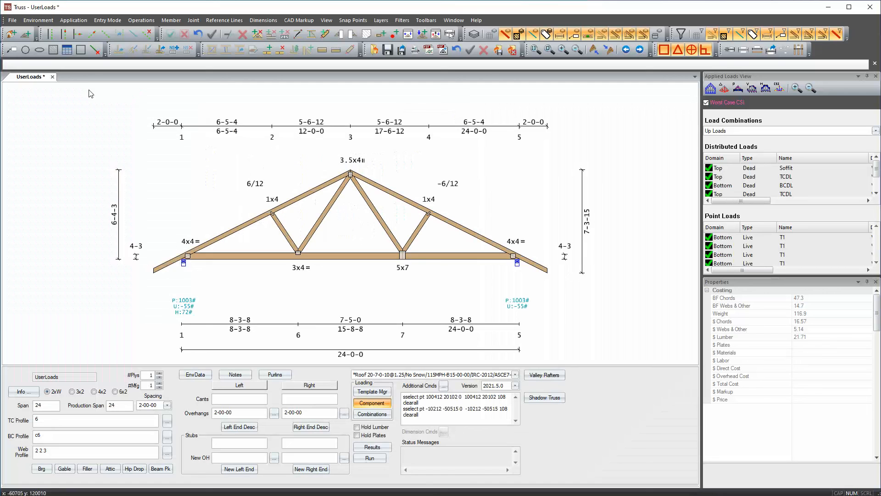
# - Check the Print User Loadcases with Truss Drawing setting under Other in the truss EnvData, then close the settings
pyautogui.click(193, 376)
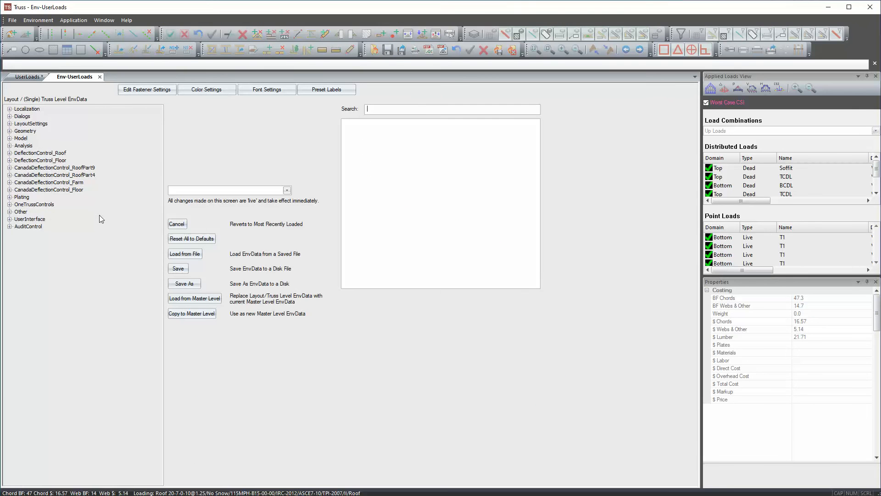
pyautogui.click(10, 212)
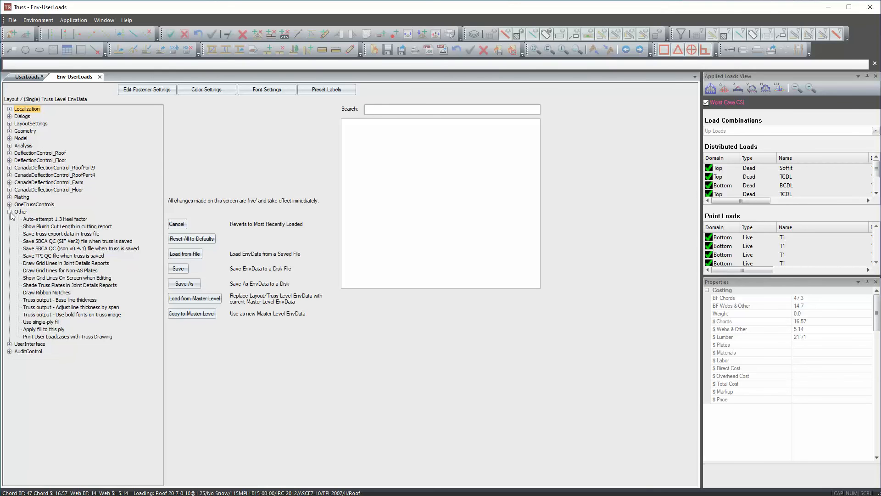
pyautogui.click(49, 337)
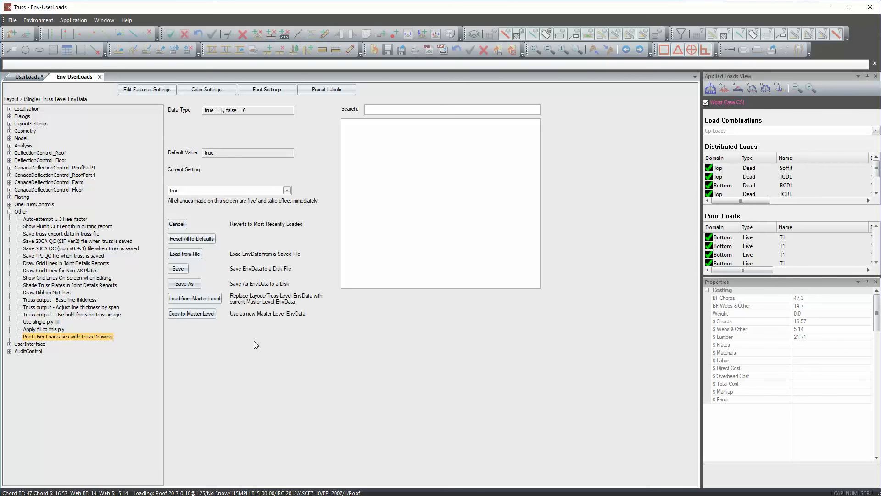
pyautogui.click(100, 76)
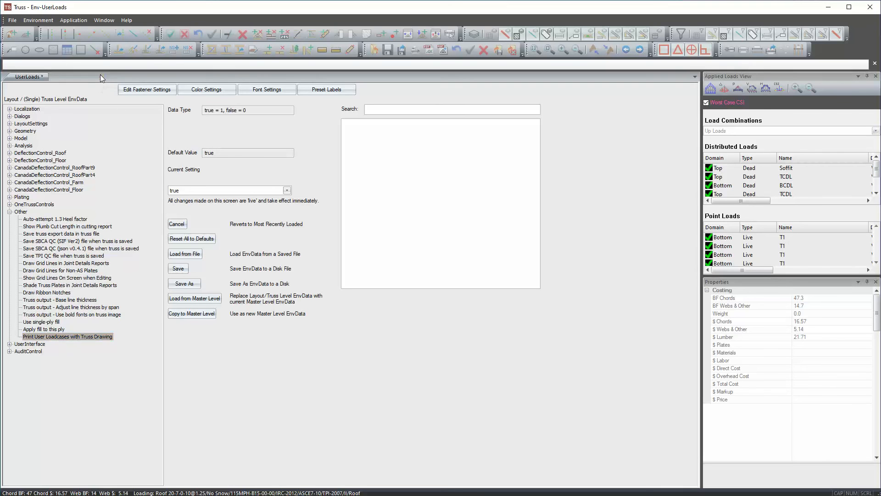